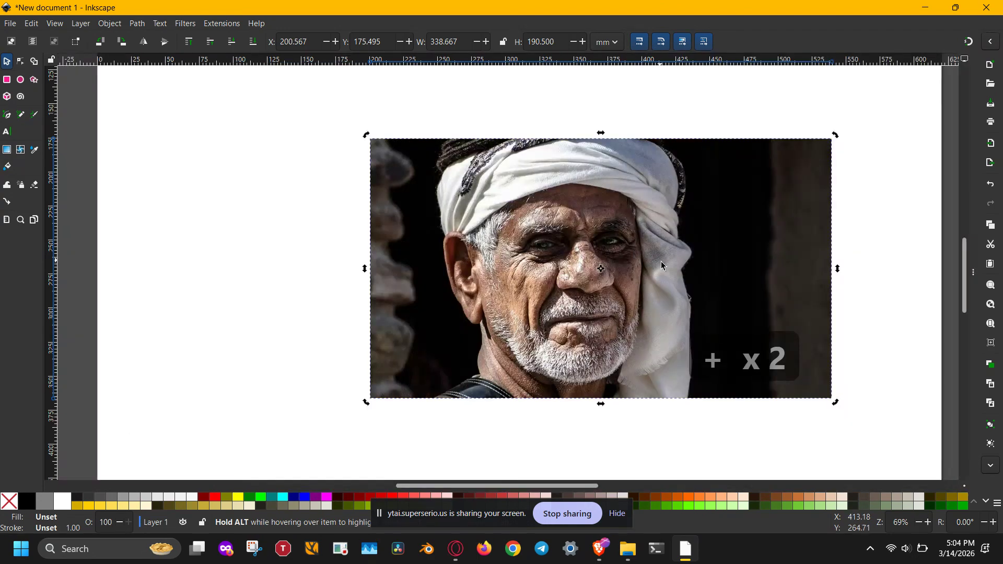
Move the photo slightly left and down to about X 182 mm, Y 177 mm.
drag(716, 309, 581, 307)
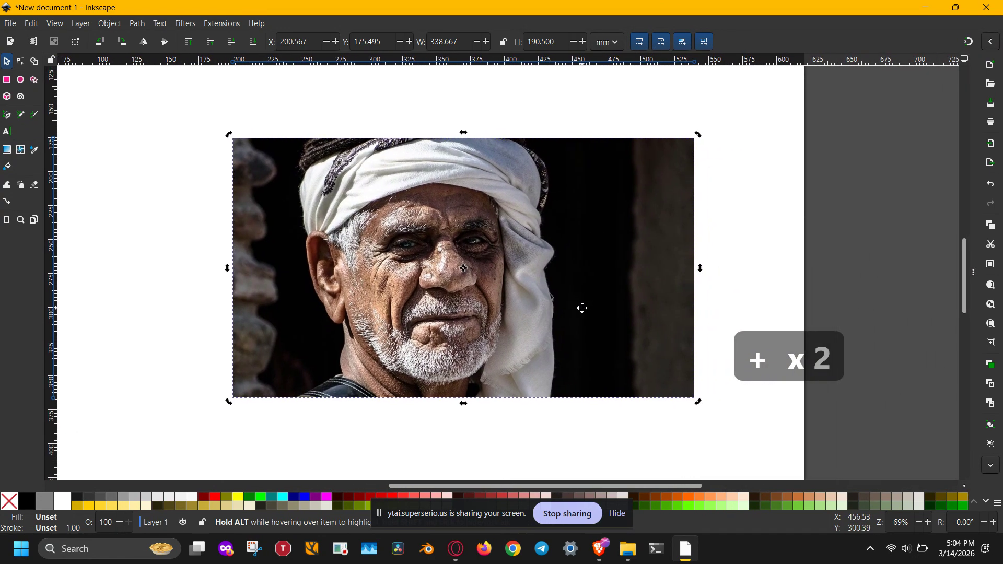
click(753, 283)
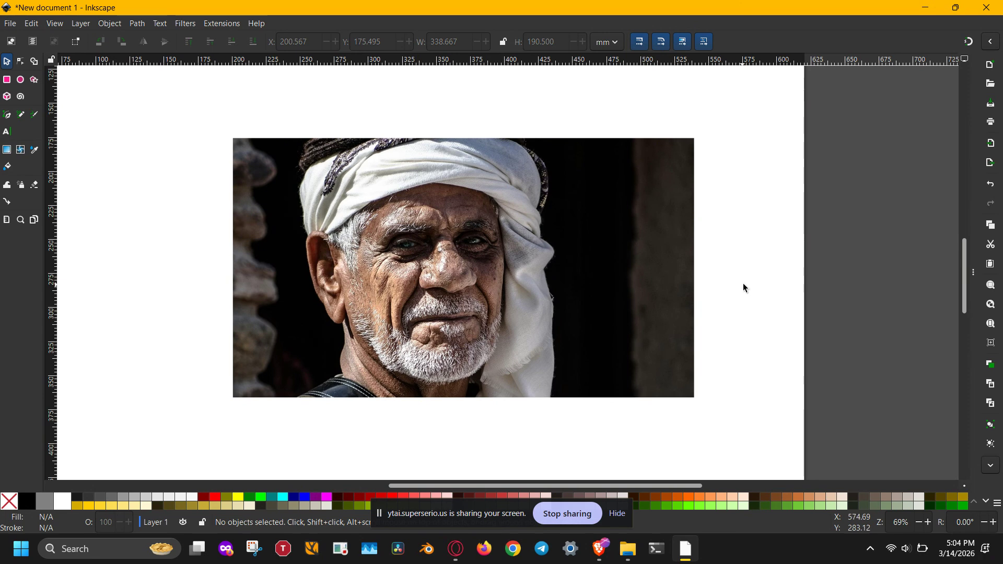
drag(612, 283, 588, 286)
click(653, 243)
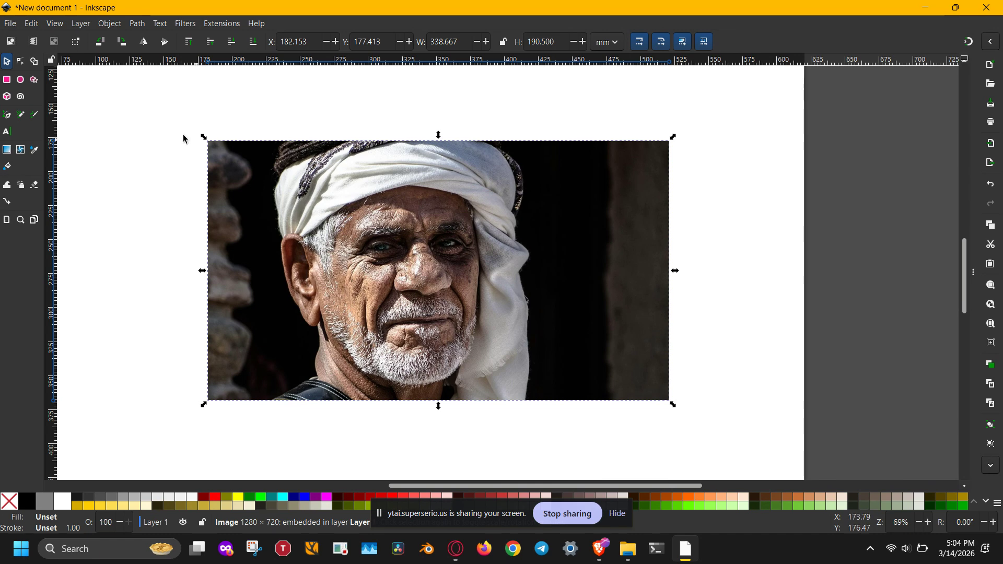
Draw a rectangle about 281 by 190 mm from the photo's upper-left corner, leaving a strip on its right side uncovered.
click(9, 81)
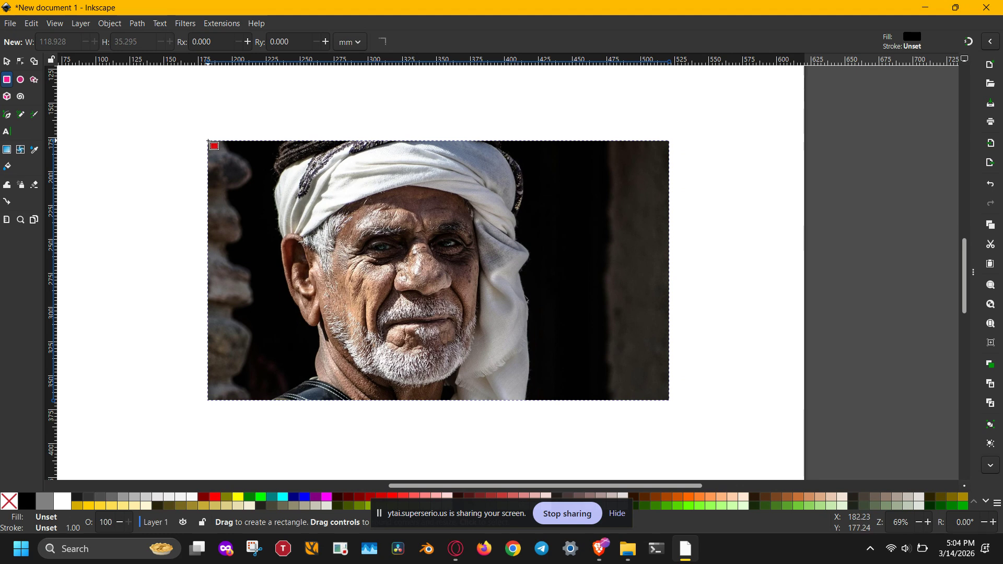
drag(209, 142, 591, 399)
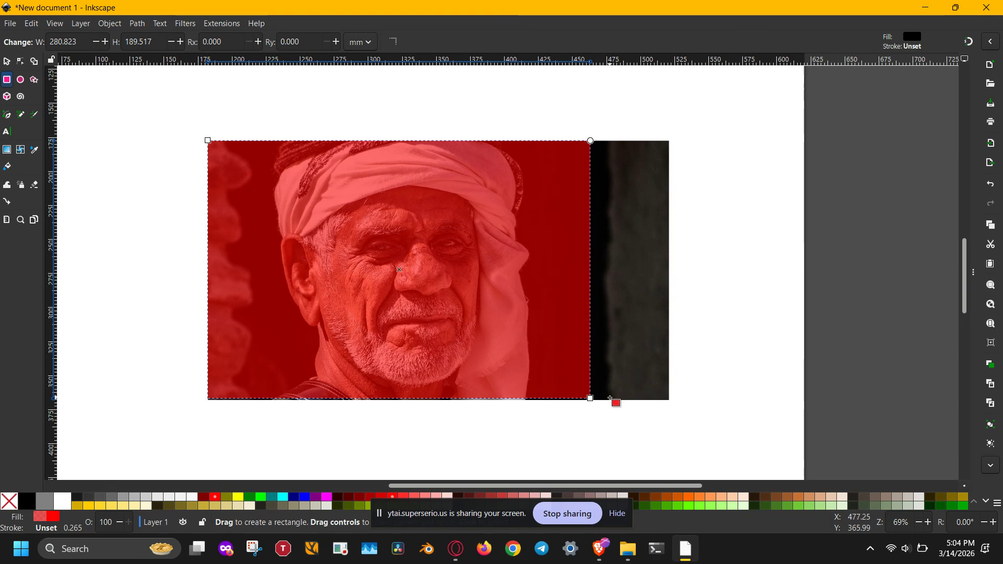
key(n)
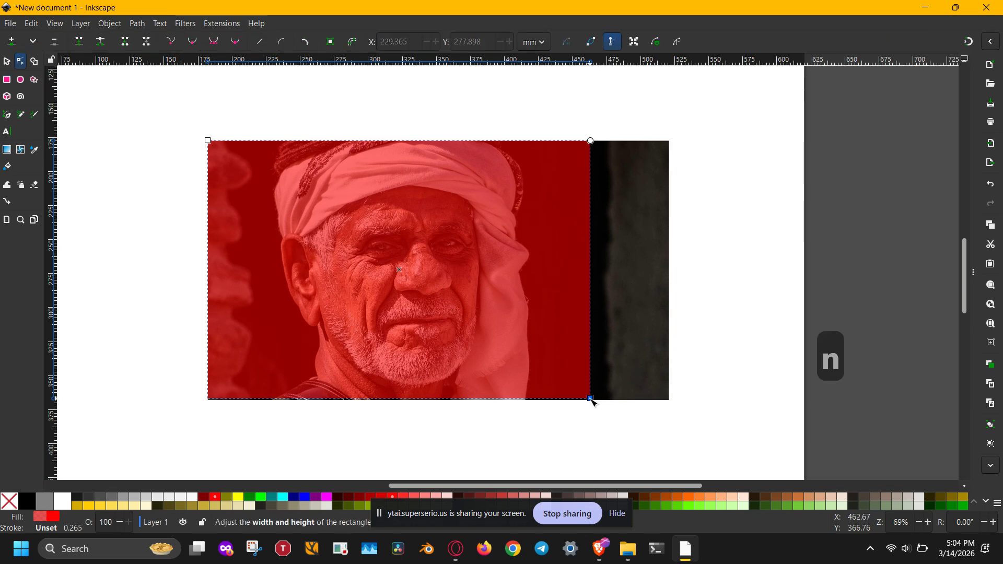
key(s)
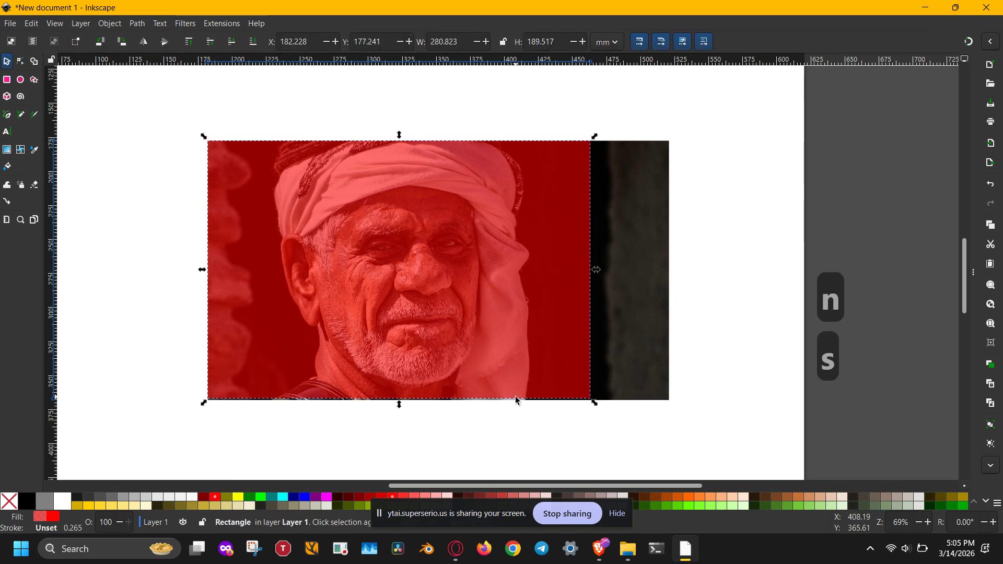
Stretch the rectangle slightly past the photo's top, bottom and left edges, to about 284 by 199 mm.
drag(399, 405, 398, 410)
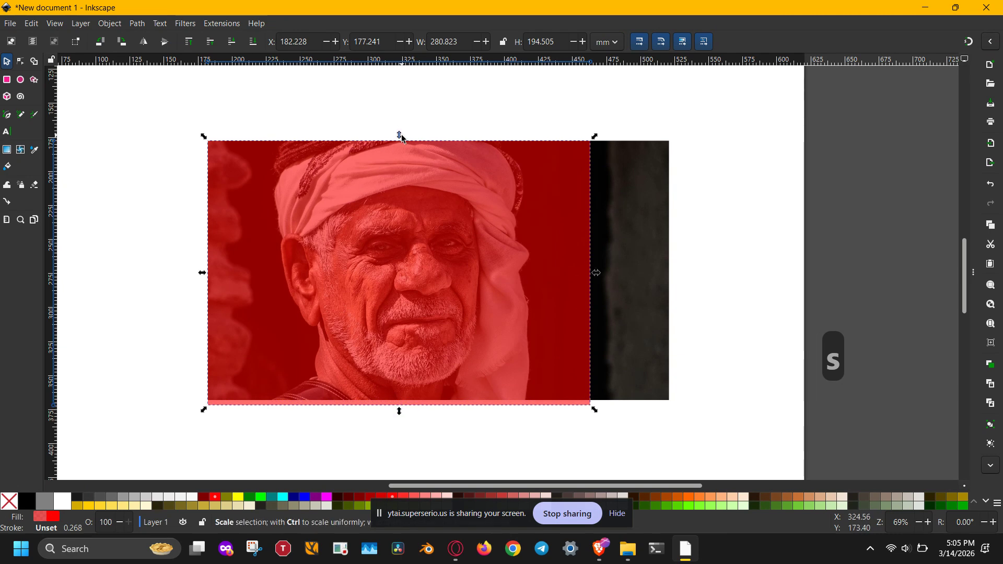
drag(400, 136, 400, 130)
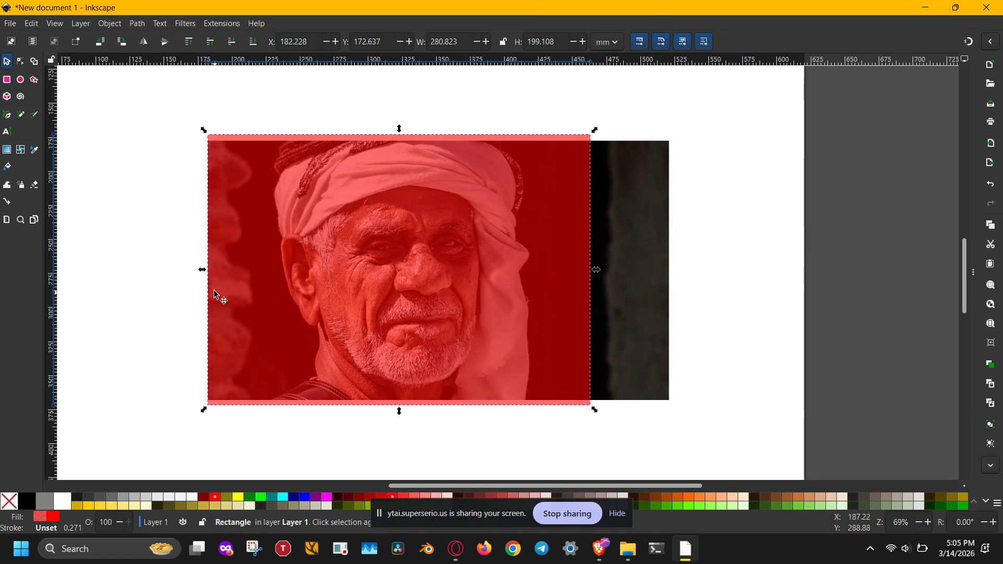
drag(202, 269, 197, 270)
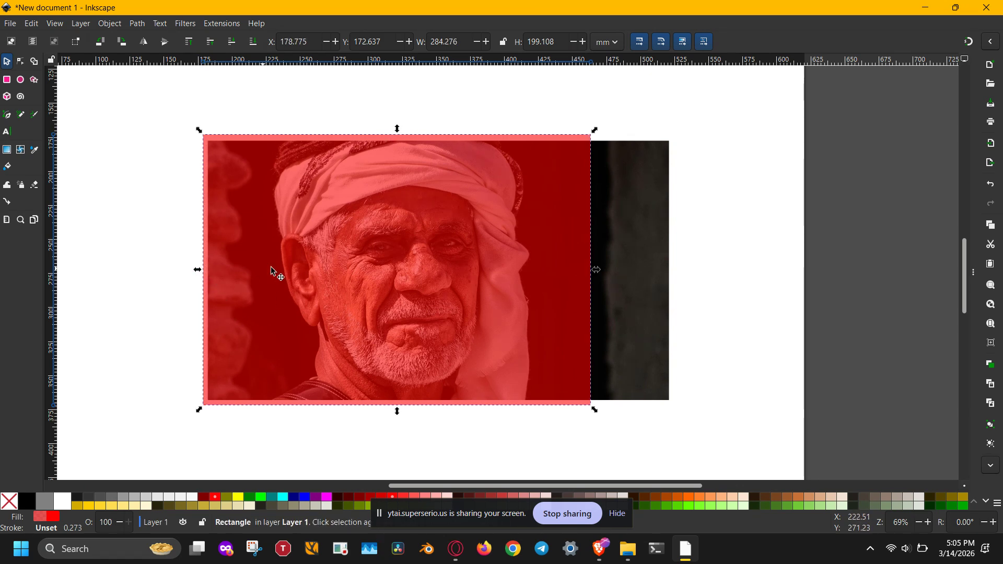
key(s)
click(560, 273)
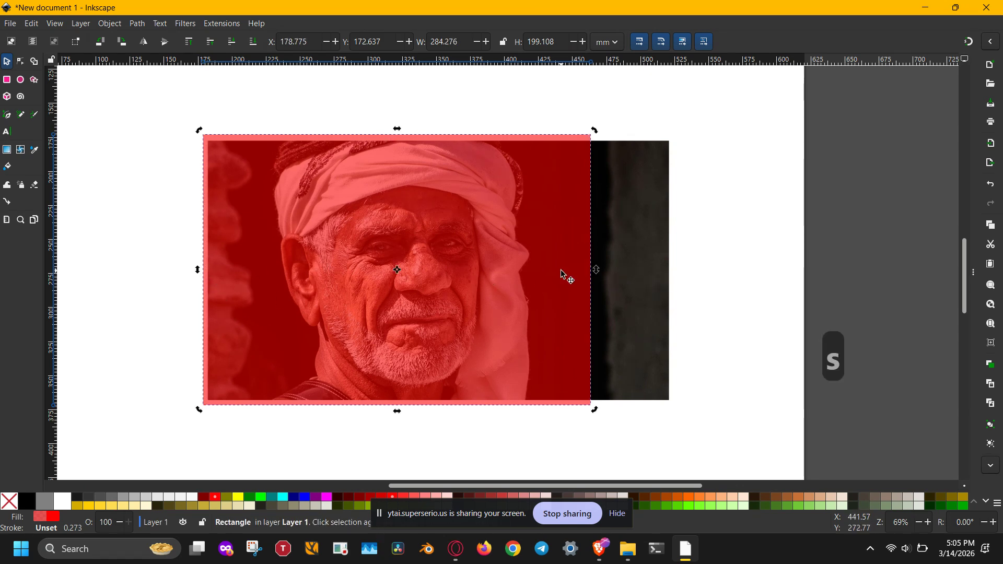
Select the photo and the rectangle together and set the rectangle as the photo's clip.
drag(164, 94, 709, 430)
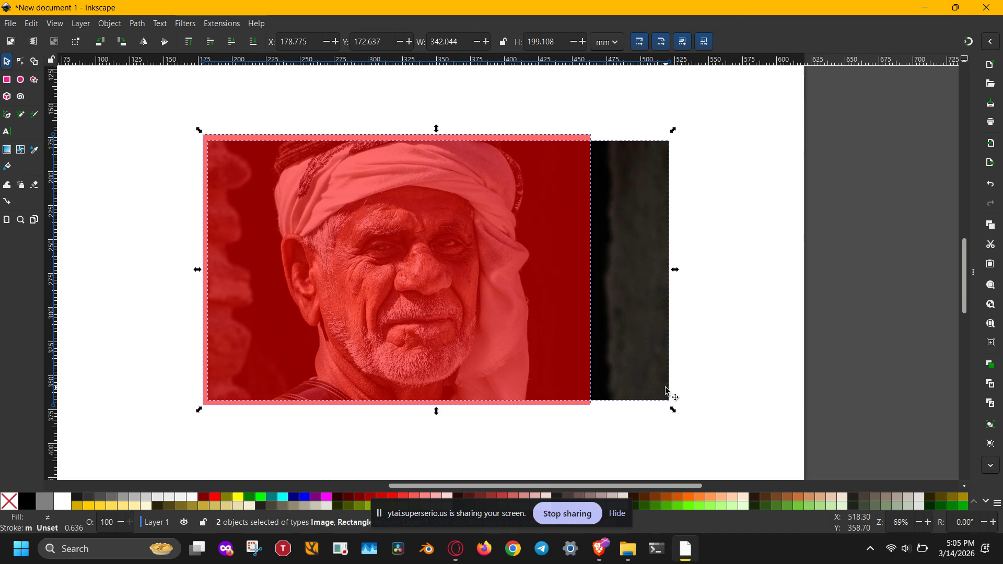
key(ctrl+m)
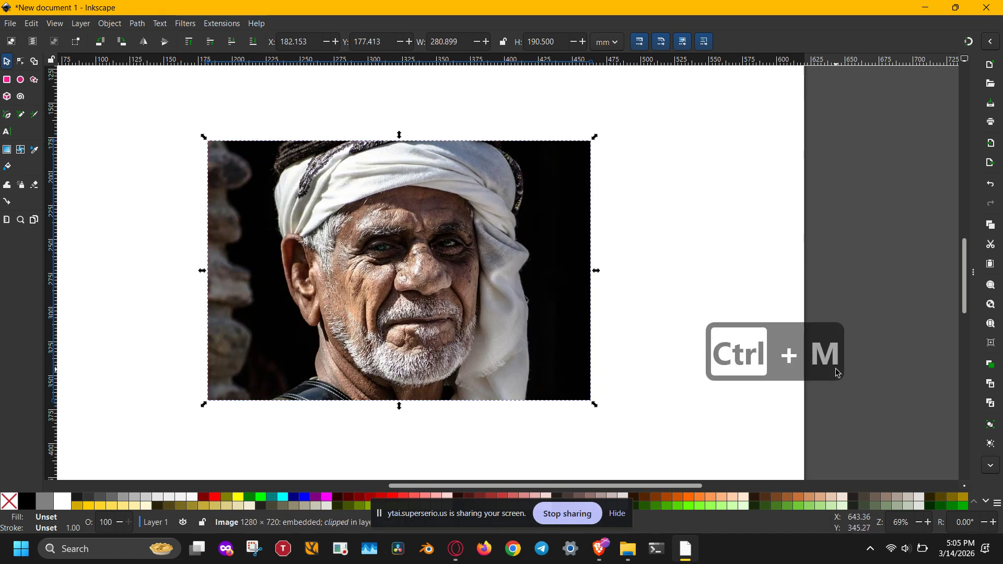
click(827, 257)
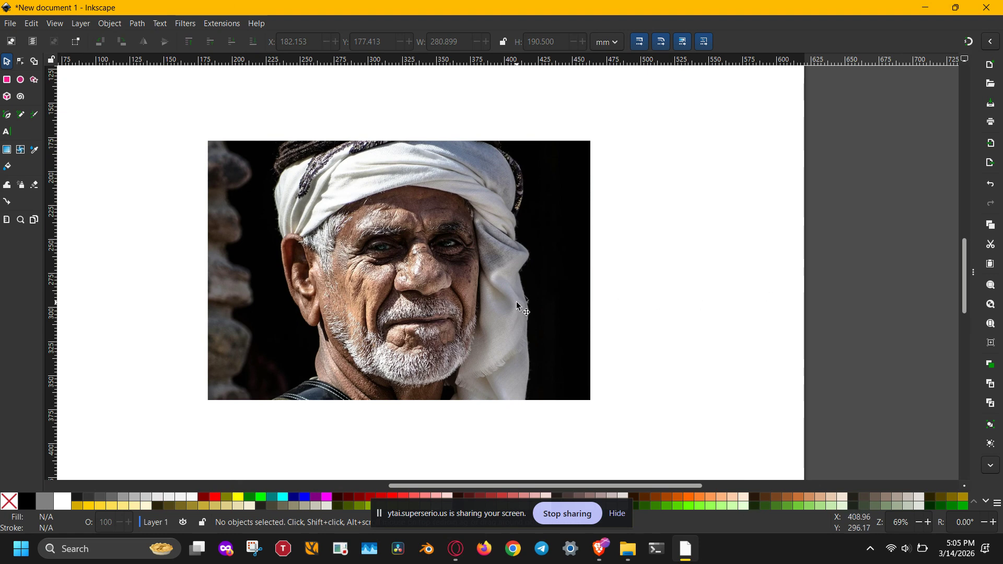
Release the clip from the photo.
click(363, 252)
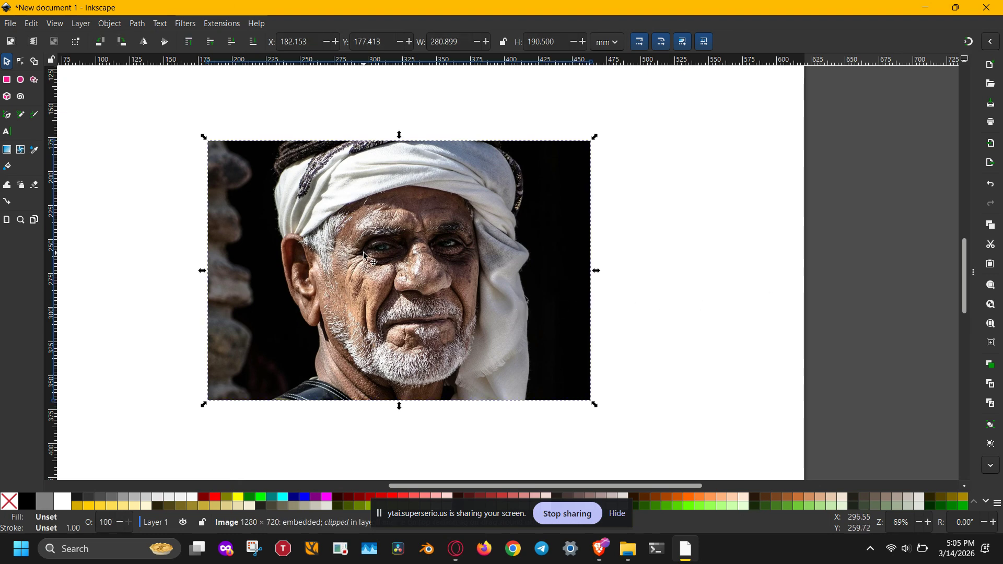
click(137, 25)
mouse_move(110, 24)
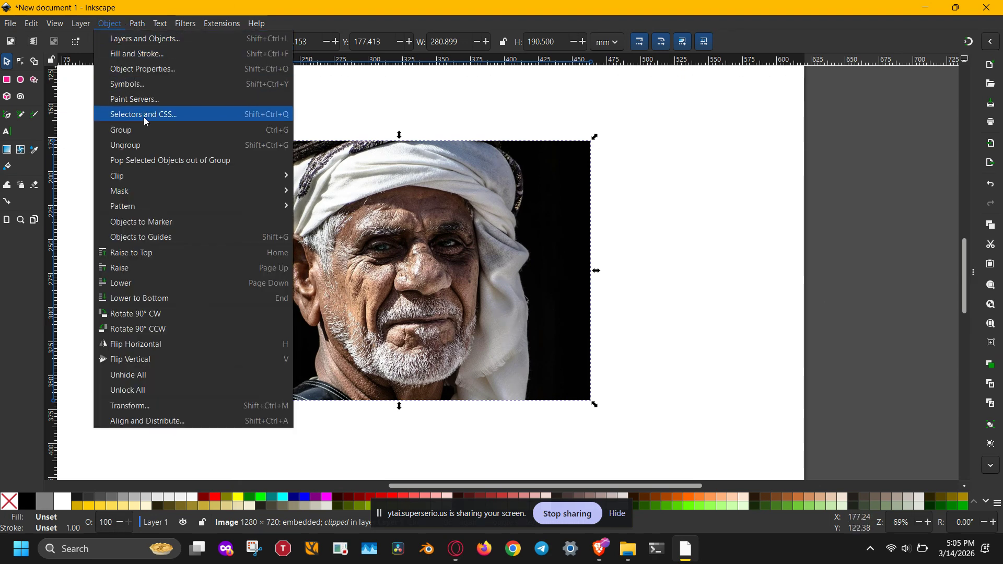
mouse_move(167, 177)
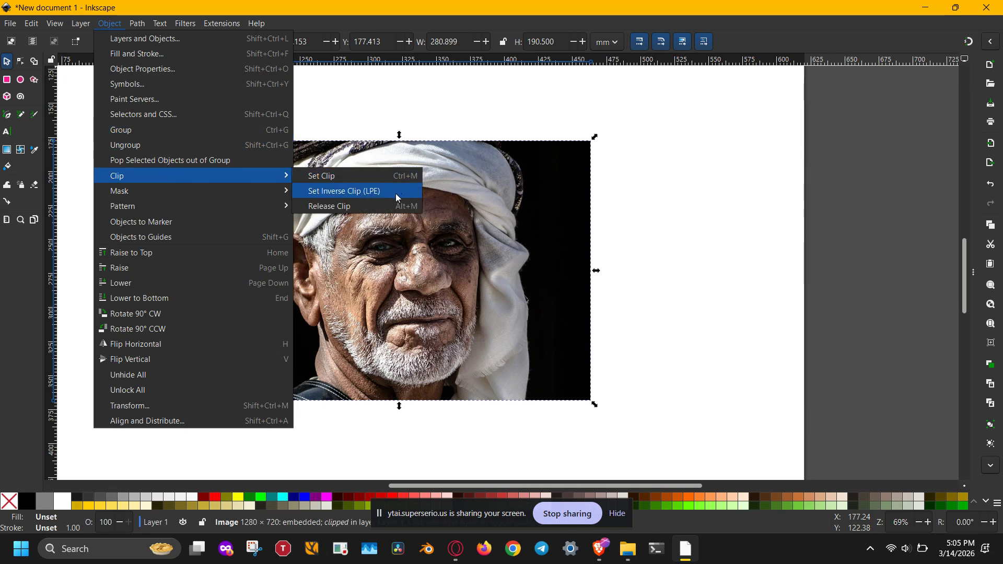
click(385, 207)
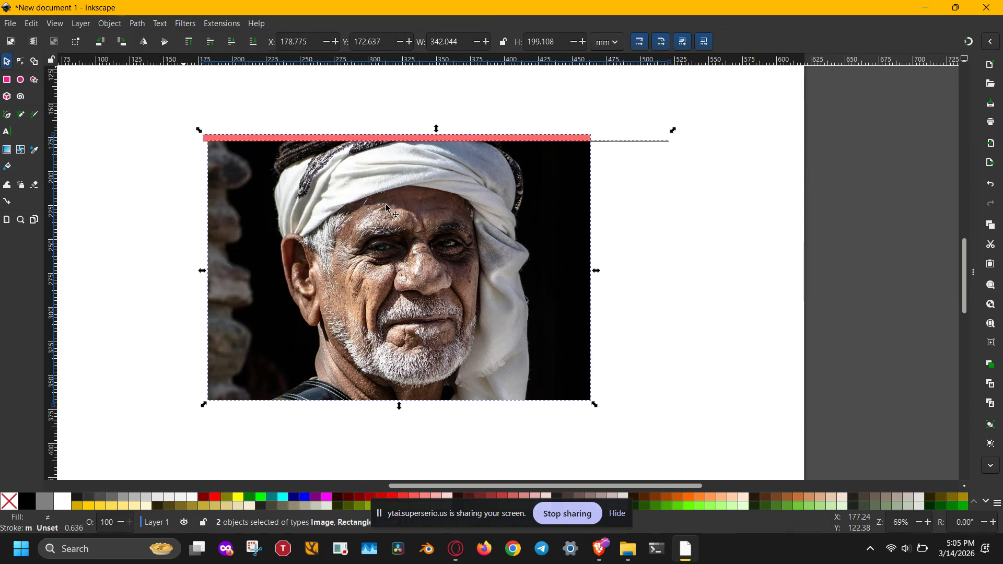
Shift the rectangle to the right and resize it to about 140 by 206 mm over the left half of the face.
click(686, 234)
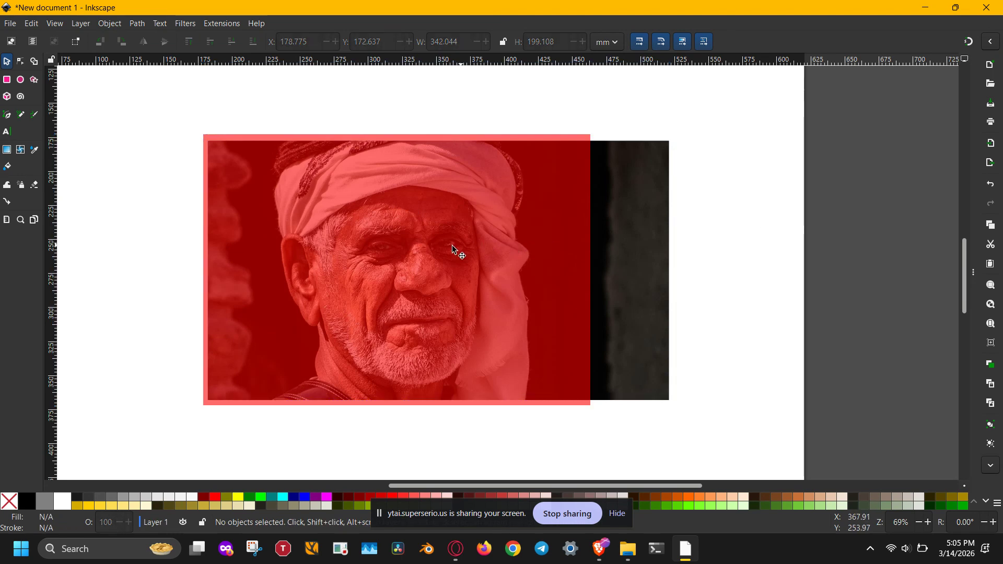
drag(452, 245, 475, 253)
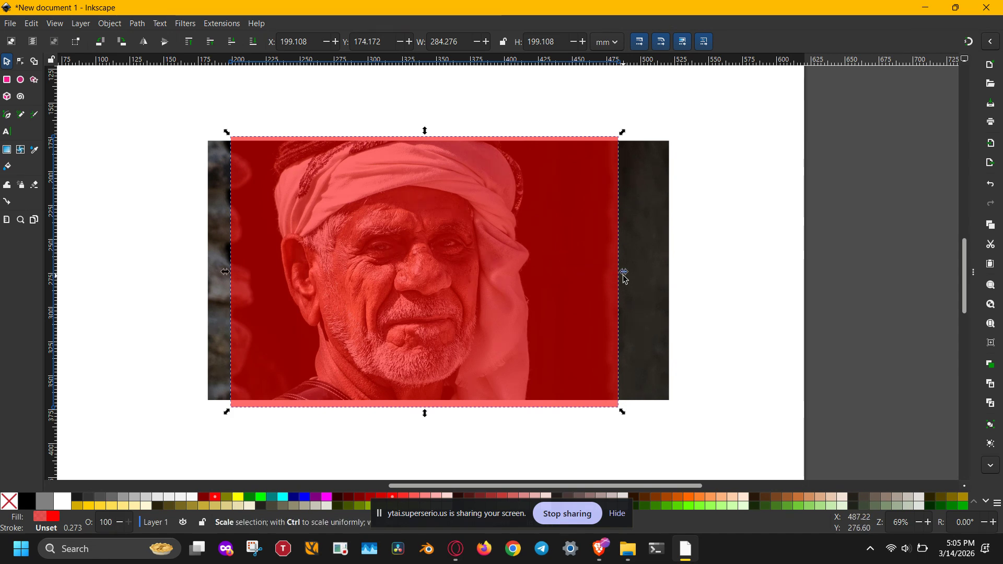
drag(622, 412, 424, 419)
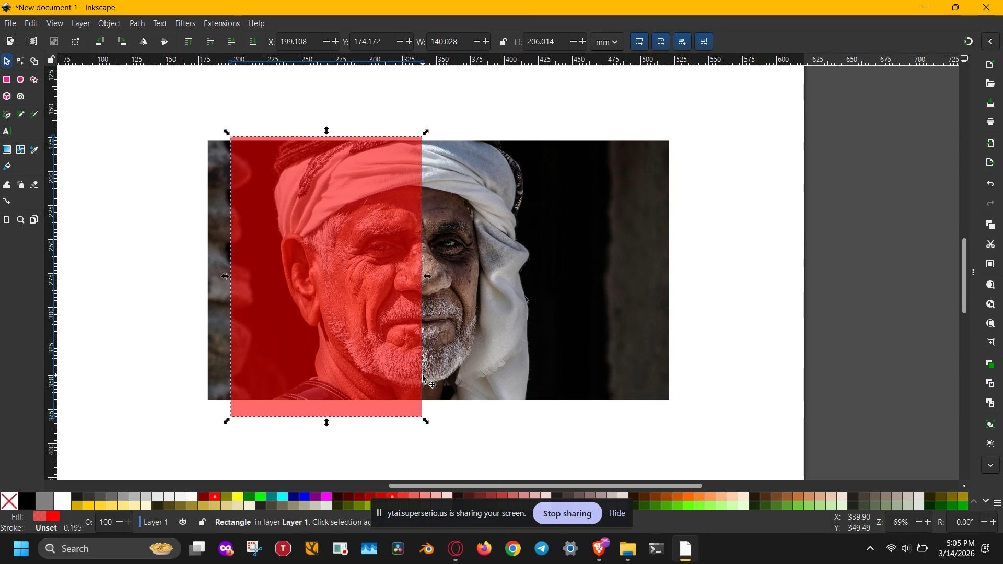
Clip the photo with the narrow rectangle over half of the face, and undo that clip.
shift+click(452, 261)
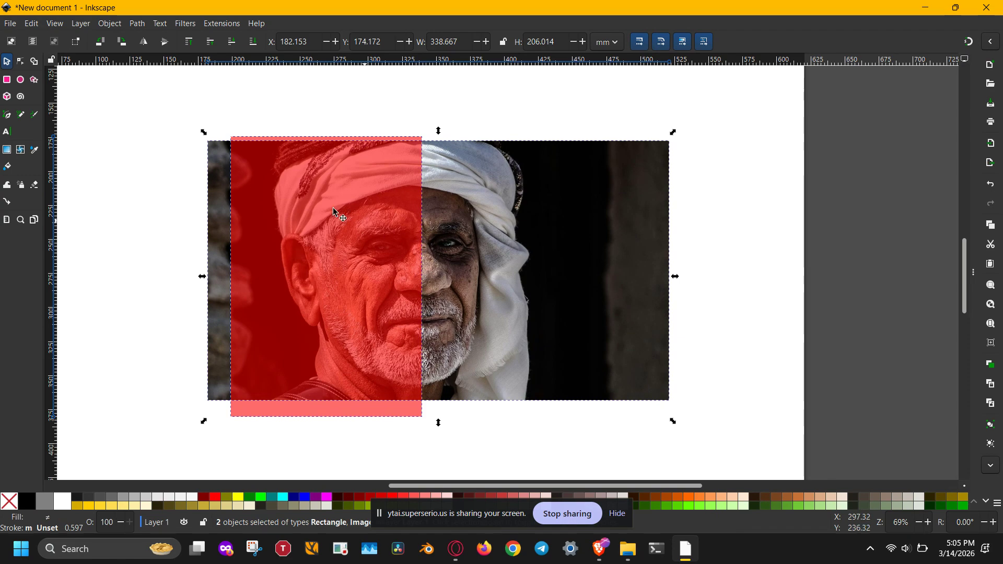
click(109, 24)
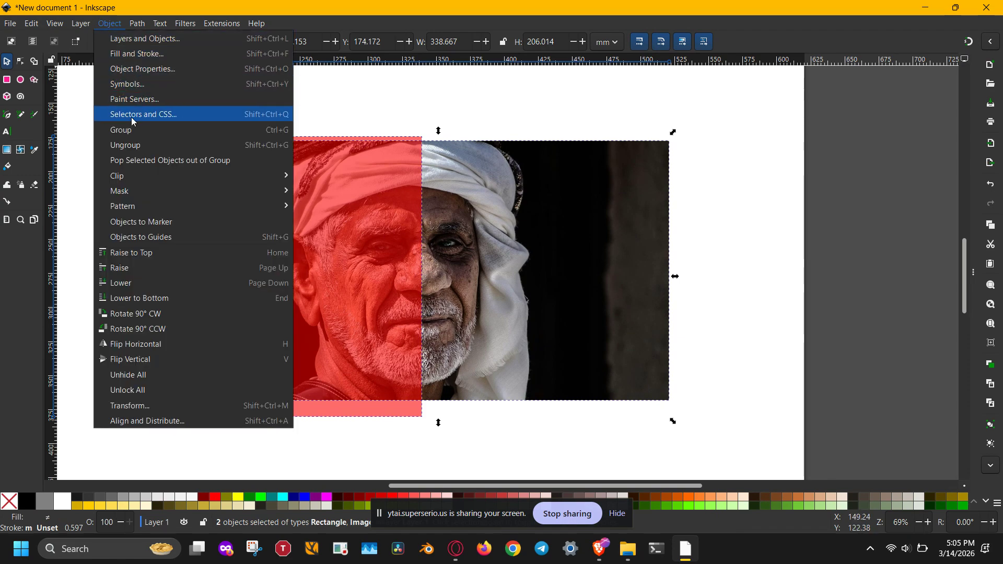
mouse_move(142, 178)
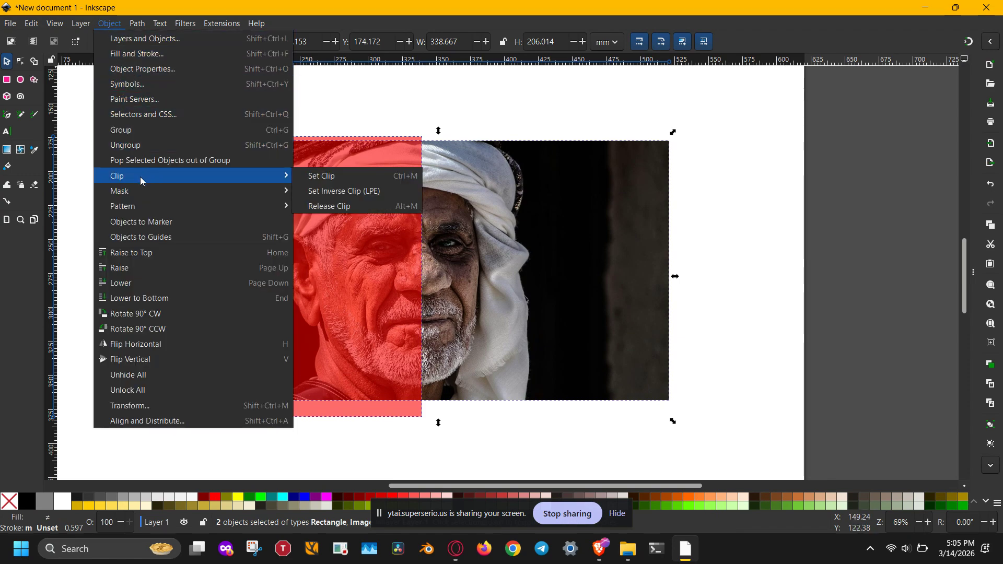
click(343, 178)
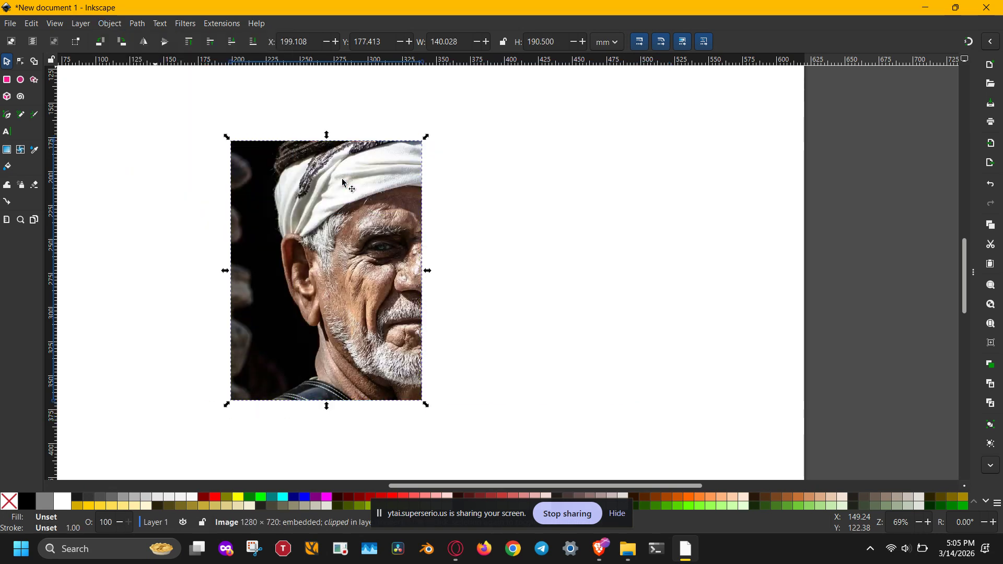
click(684, 218)
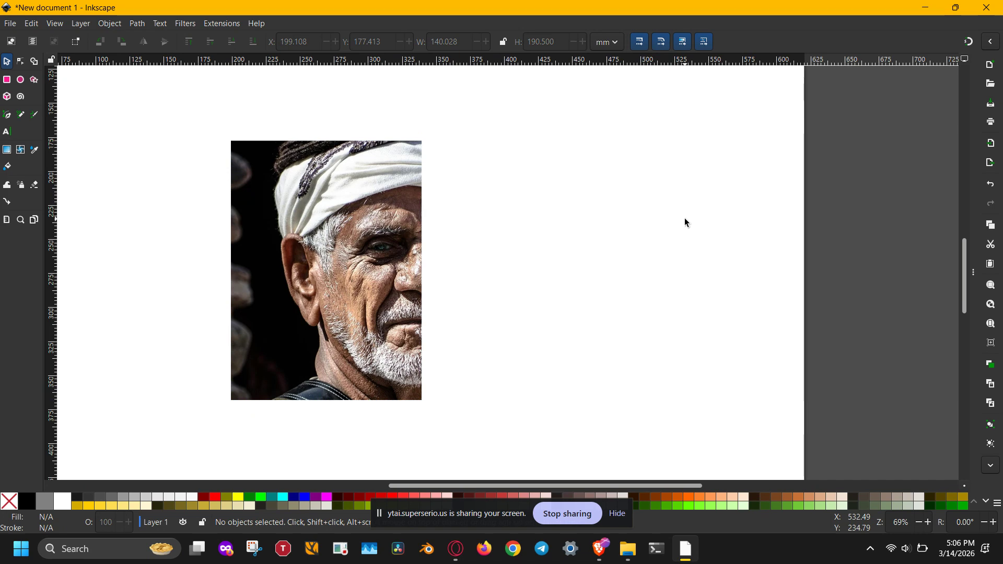
key(ctrl+z)
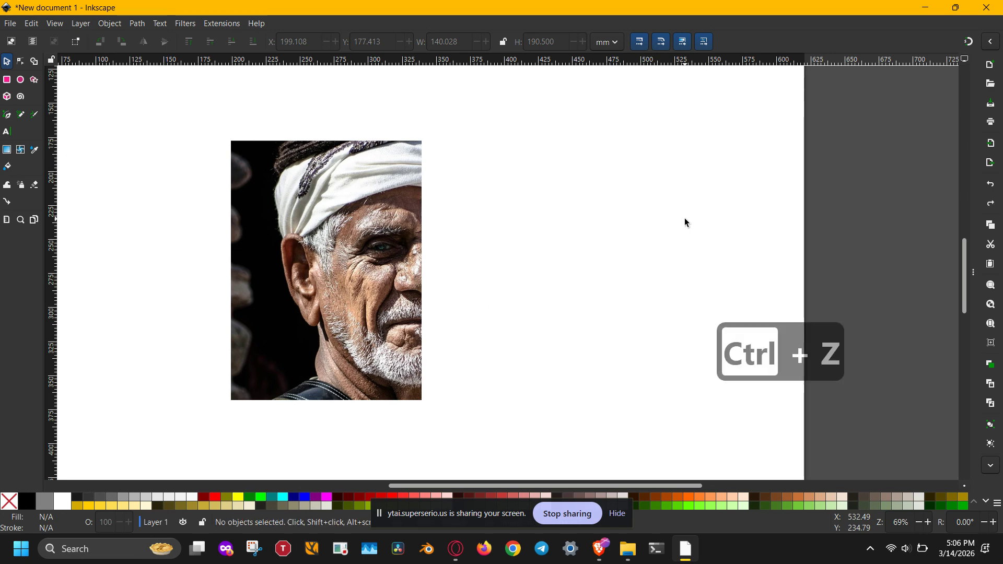
Widen the rectangle to about 337 mm and move it over the photo to about X 176 mm, Y 169 mm.
click(372, 240)
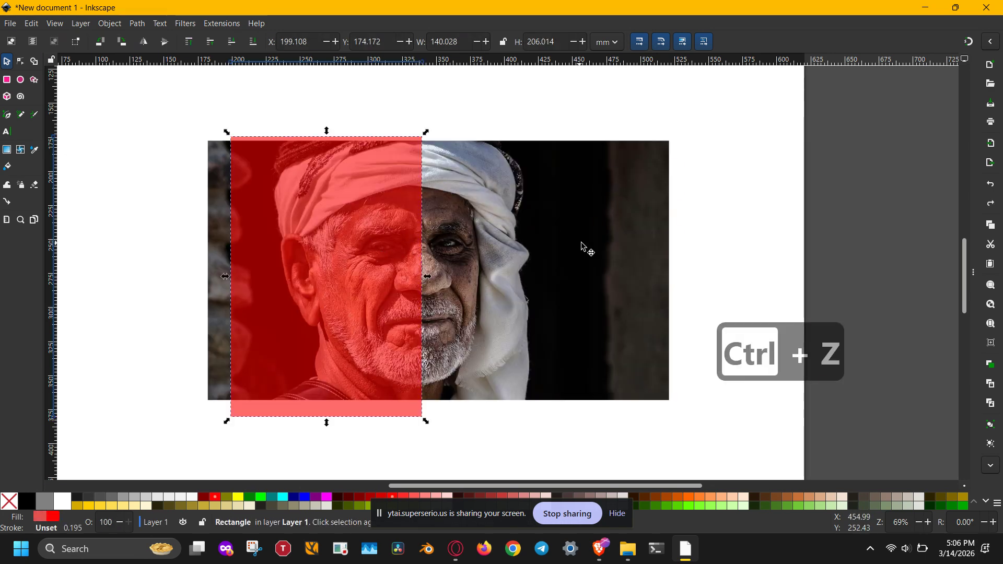
drag(329, 258, 606, 246)
drag(509, 268, 241, 270)
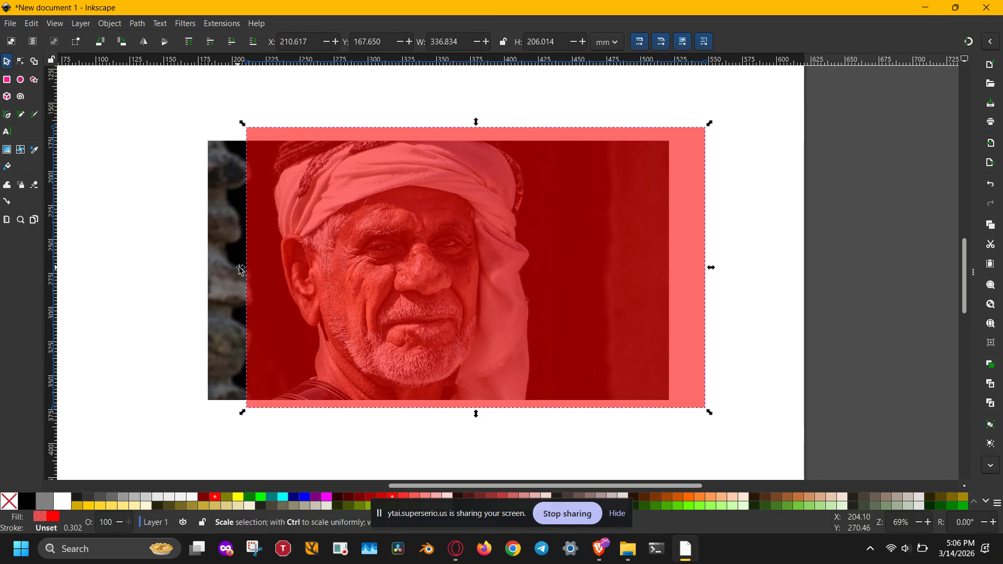
drag(343, 270, 296, 271)
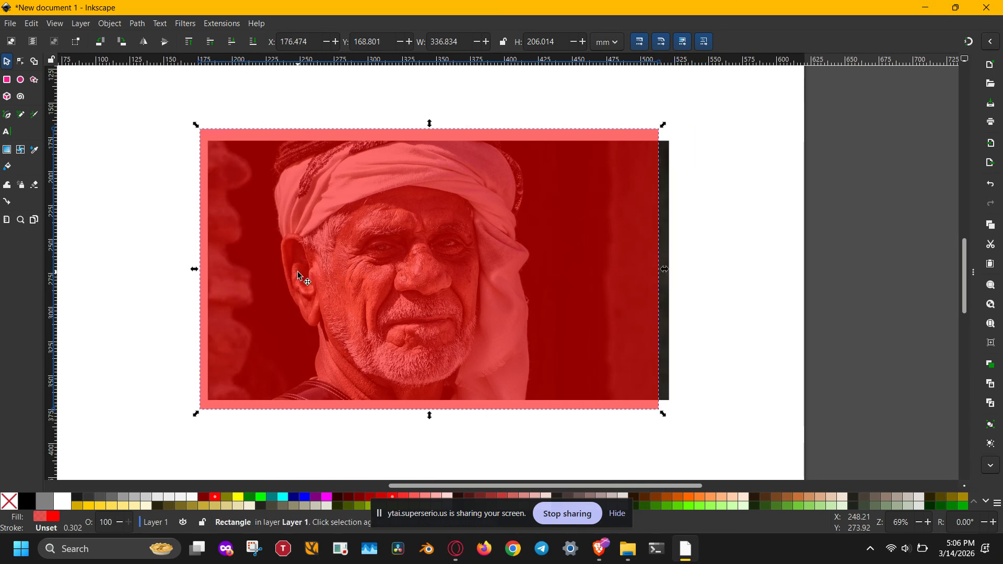
Lower the rectangle beneath the photo, raise it back to the top of the stacking order and deselect it.
key(End)
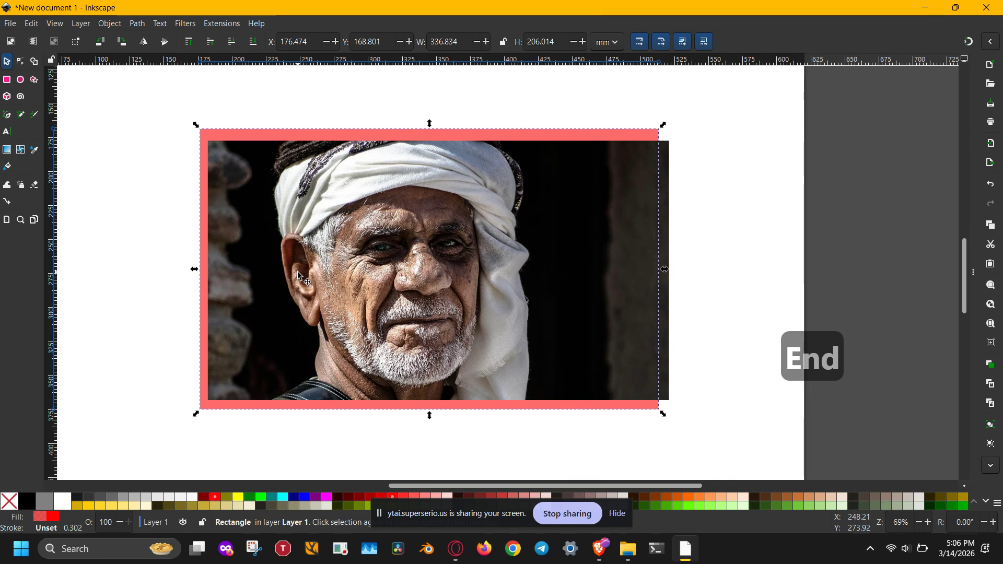
key(Home)
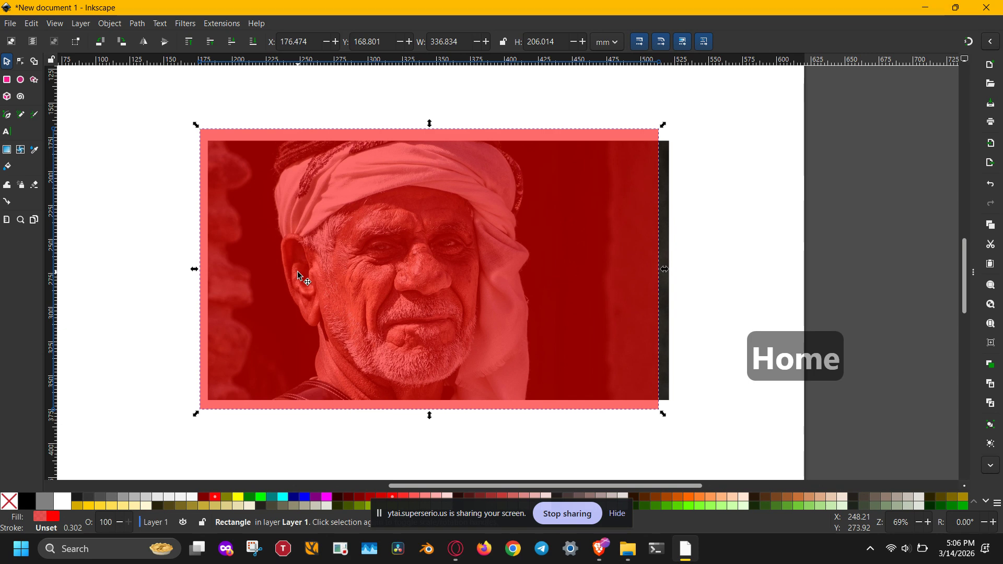
click(707, 246)
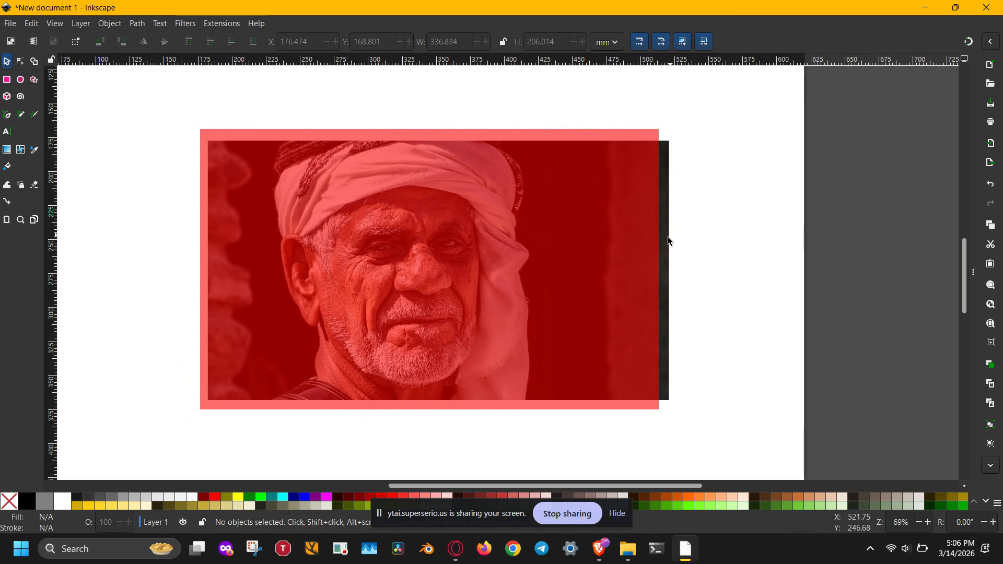
Narrow the rectangle from its right edge to a width of about 289 mm.
drag(700, 103, 604, 259)
click(651, 260)
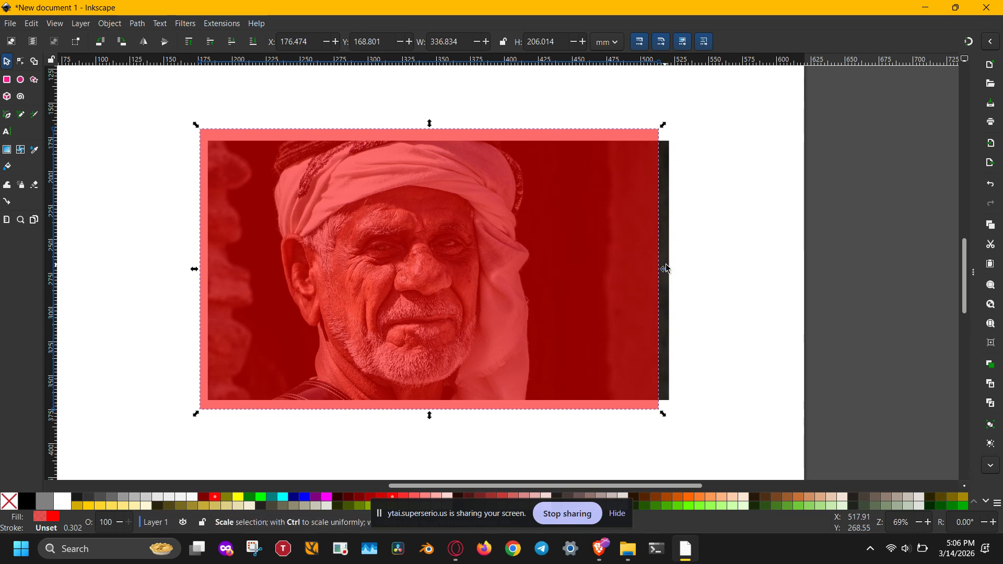
drag(665, 270, 596, 274)
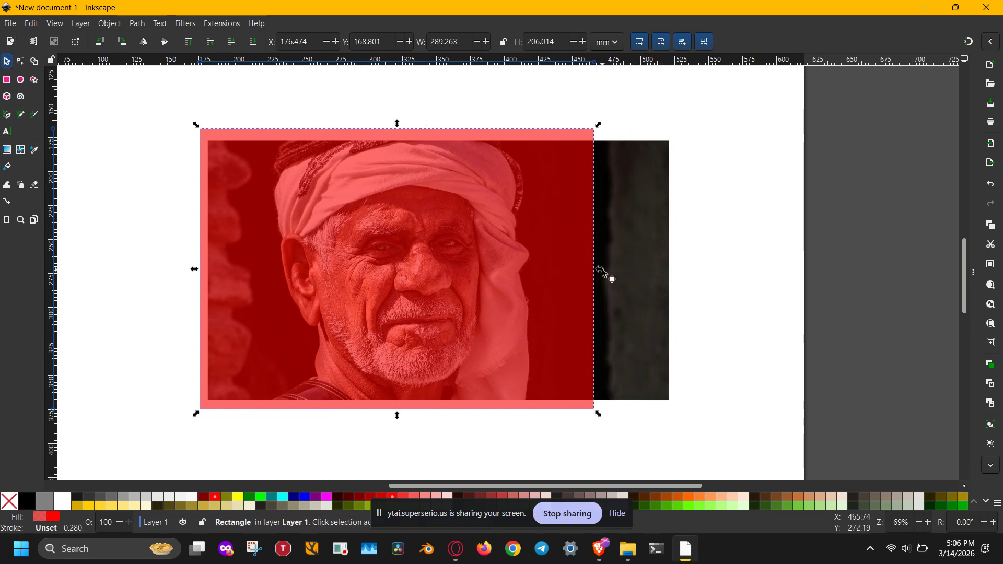
Convert the rectangle to a path and raise its lower-right corner node to about a third down the photo, slanting the bottom edge.
key(n)
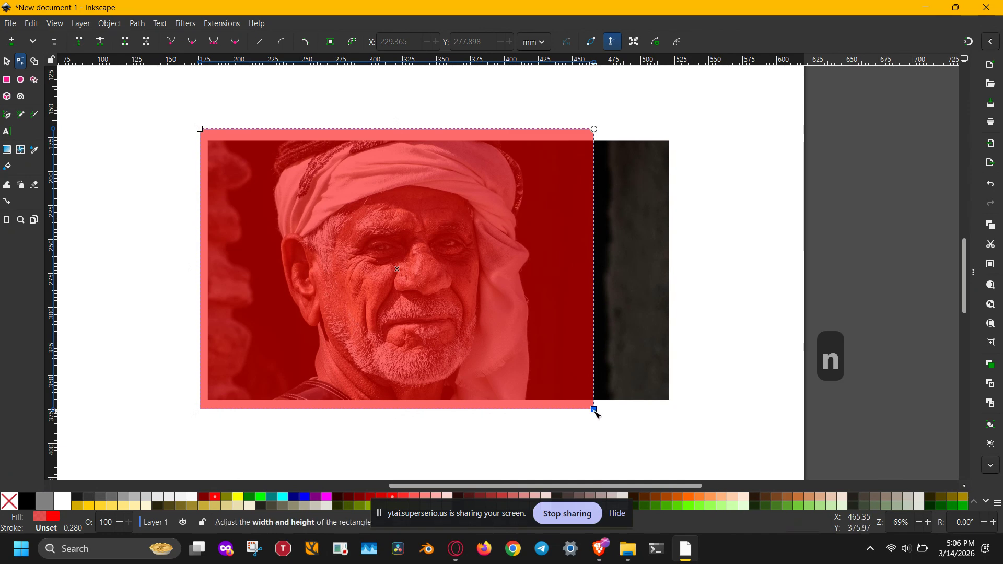
mouse_move(594, 409)
mouse_down()
mouse_move(596, 385)
mouse_move(590, 412)
mouse_up()
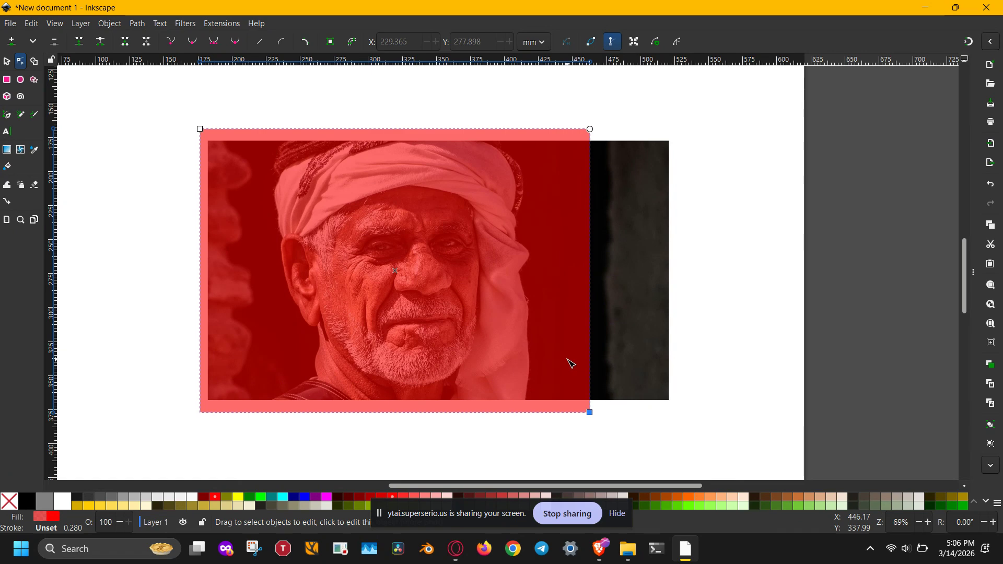
key(ctrl+shift+c)
drag(590, 412, 590, 220)
Draw a second rectangle about 135 × 78 mm over the photo's lower-right corner and combine it with the slanted shape into one path.
key(r)
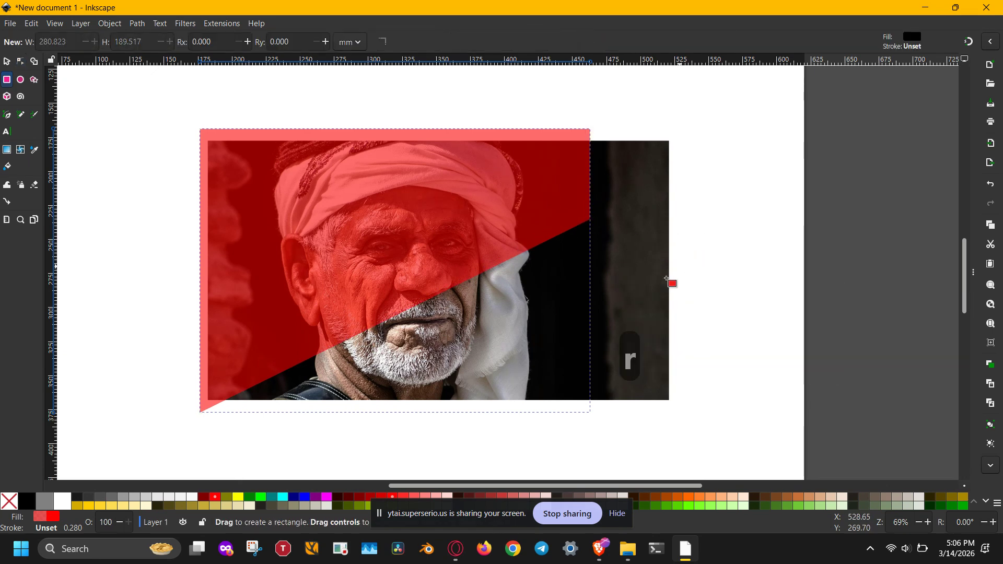
drag(680, 397, 499, 302)
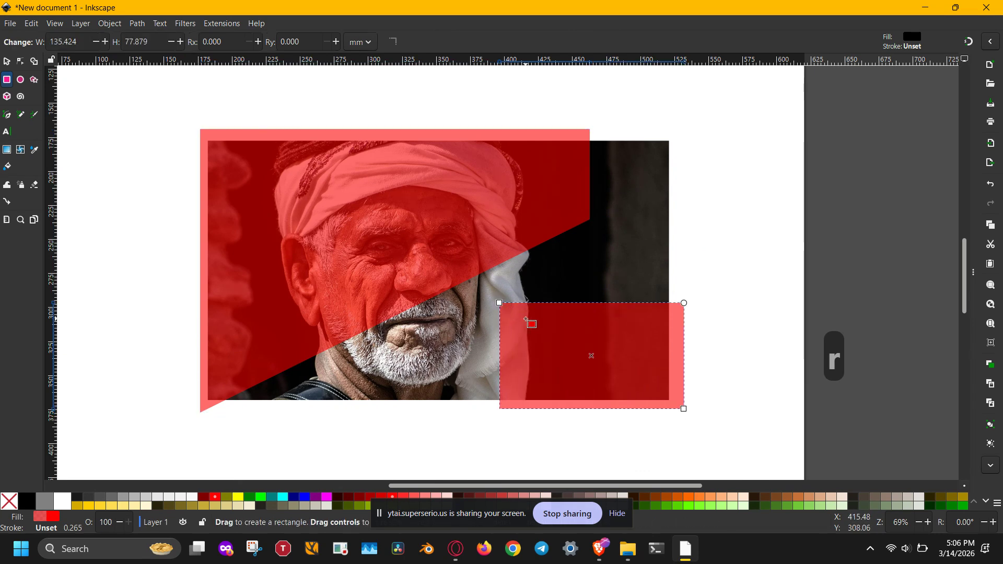
shift+click(460, 239)
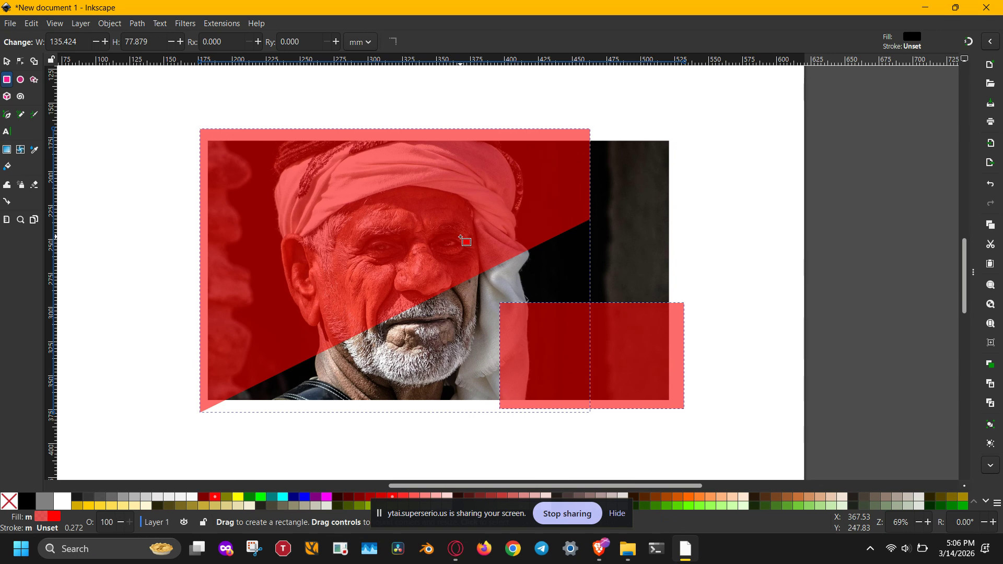
key(ctrl+k)
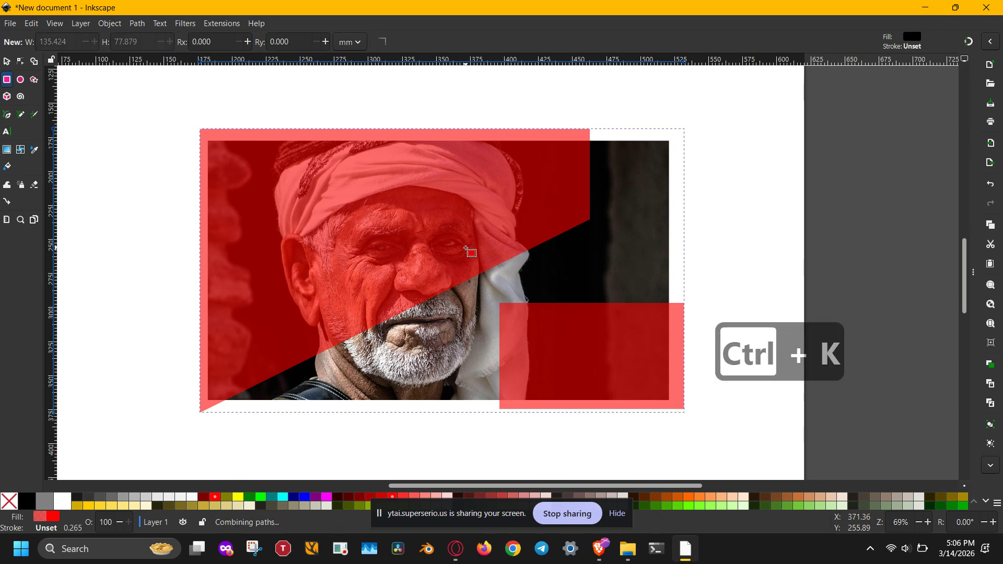
Select the photo together with the combined path, clip the photo to that path and deselect it.
key(s)
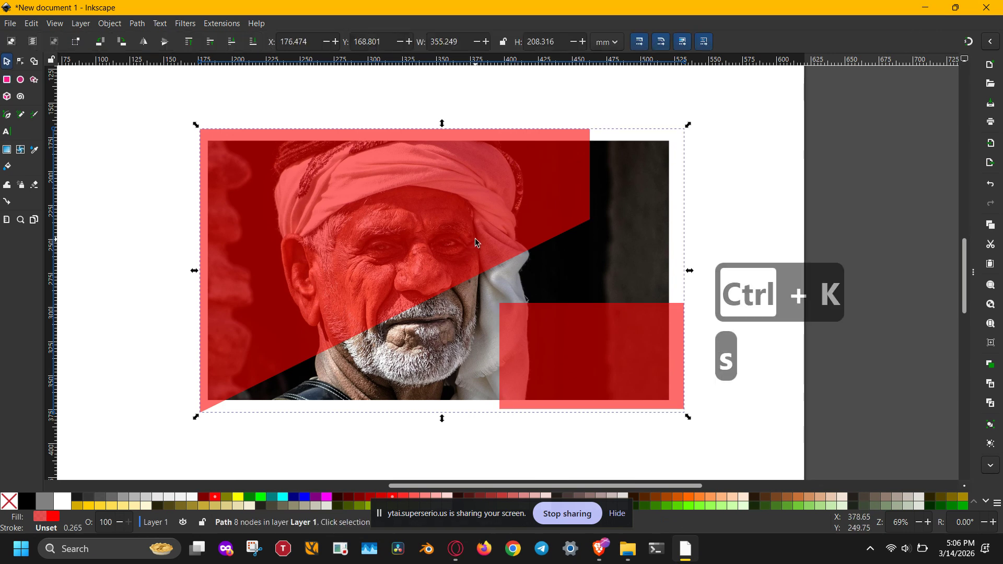
drag(711, 96, 173, 434)
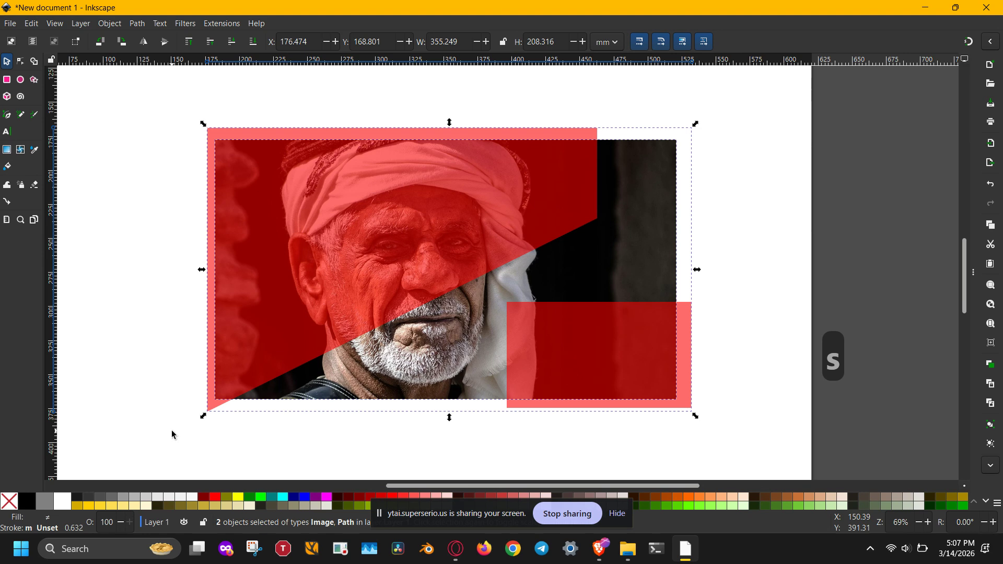
key(ctrl+m)
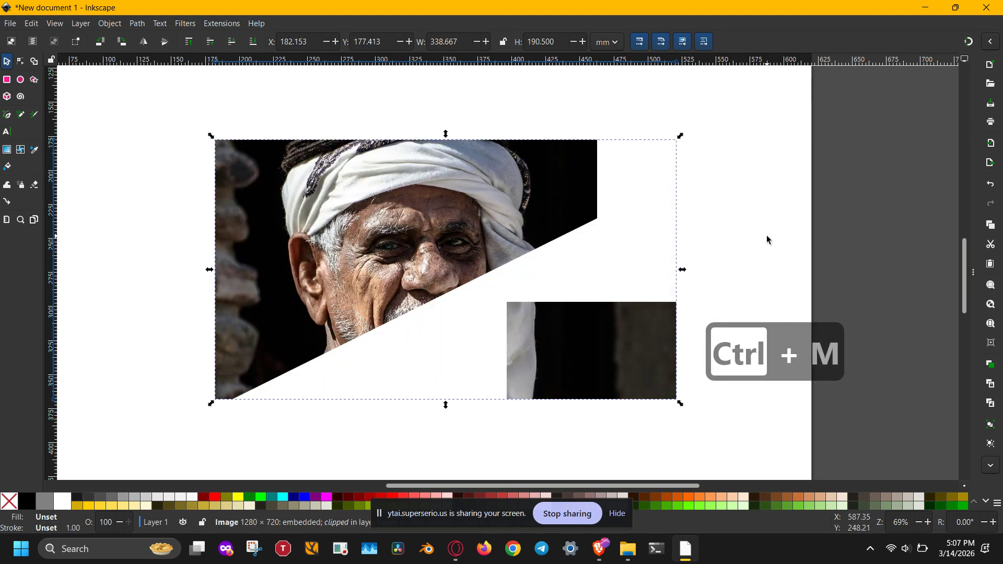
key(Escape)
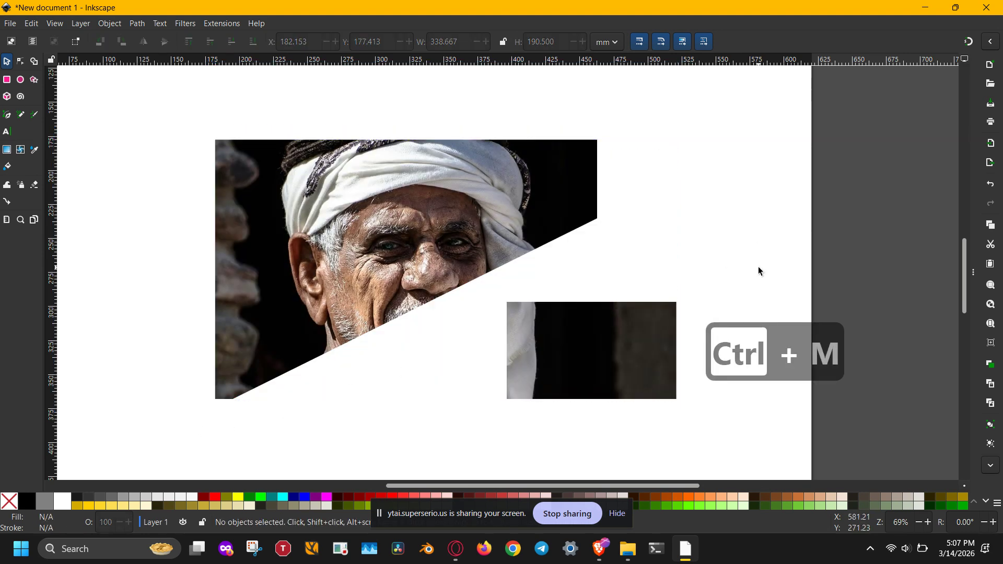